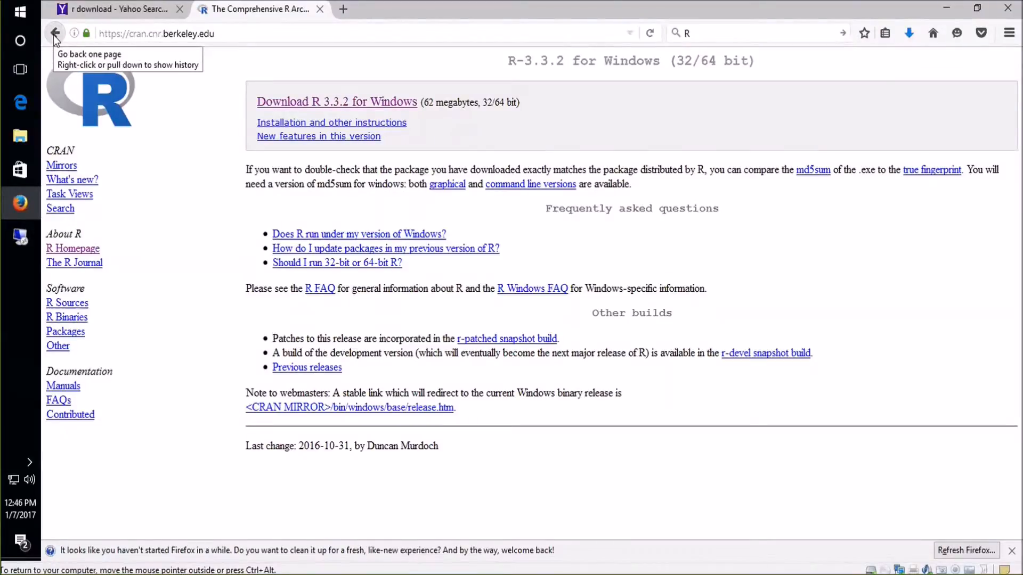
- Search the web for "R download" and open the official R Project site from the results
{"action": "left_click", "coordinate": [55, 33]}
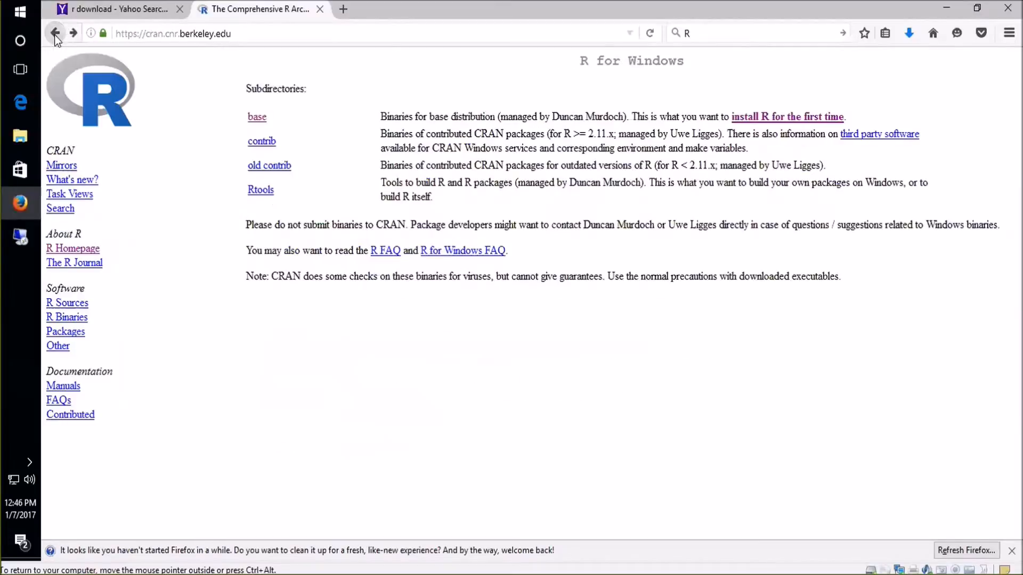
{"action": "left_click", "coordinate": [55, 37]}
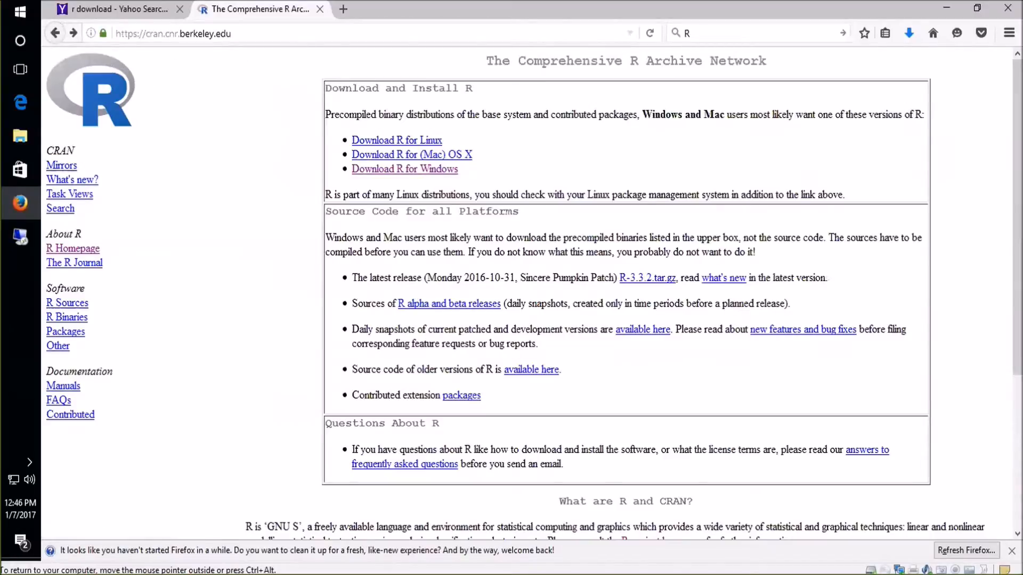
{"action": "left_click", "coordinate": [686, 33]}
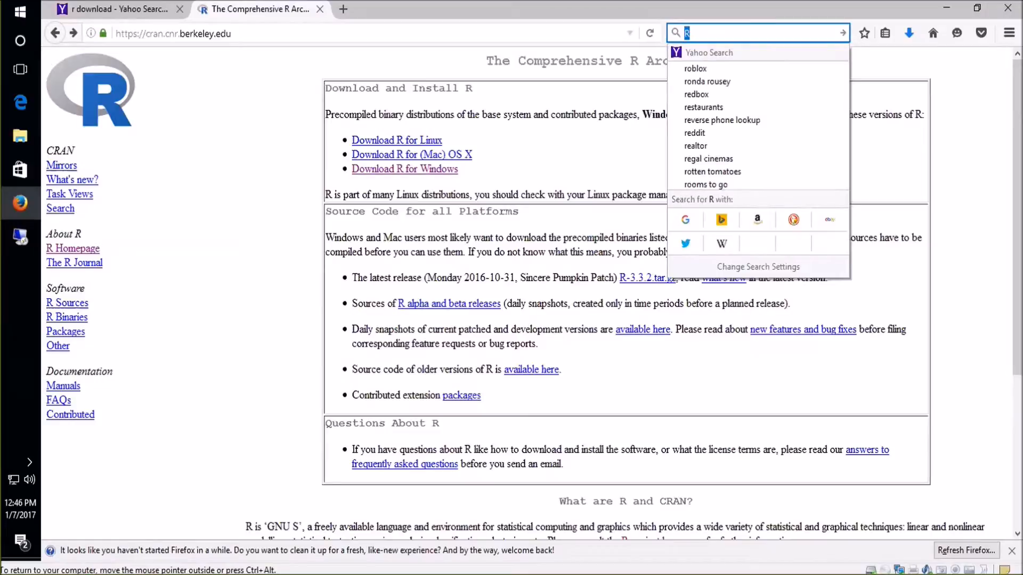
{"action": "type", "text": "R download"}
{"action": "key", "text": "Return"}
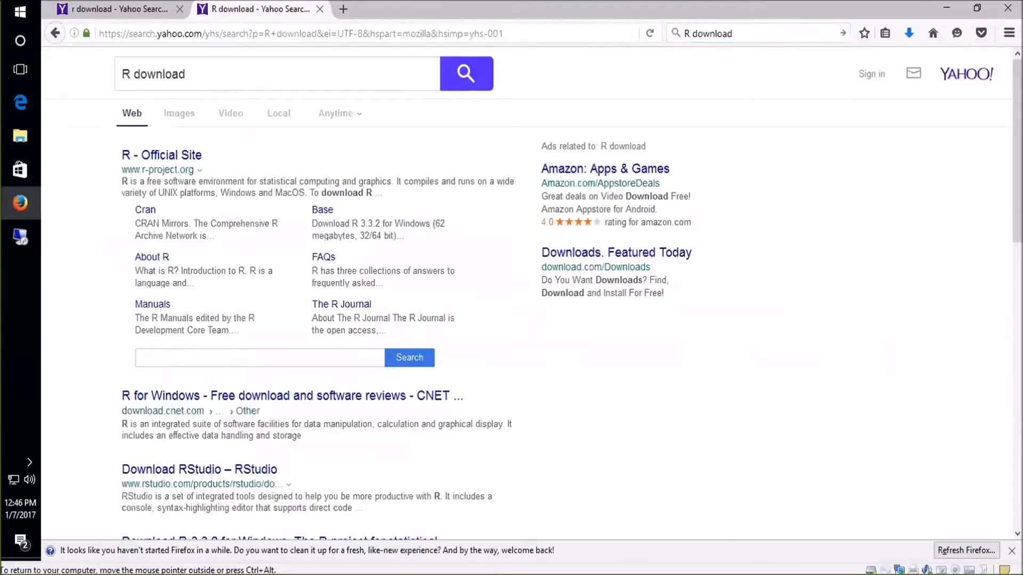
{"action": "left_click", "coordinate": [163, 156]}
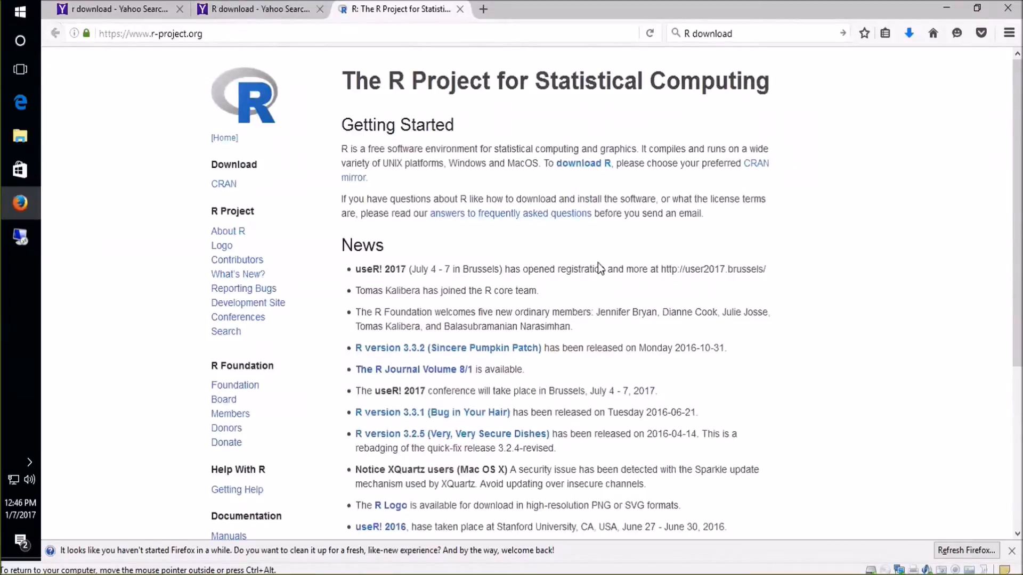
- Choose the University of California, Berkeley HTTPS mirror for CRAN and open its base distribution page for R for Windows
{"action": "left_click", "coordinate": [584, 164]}
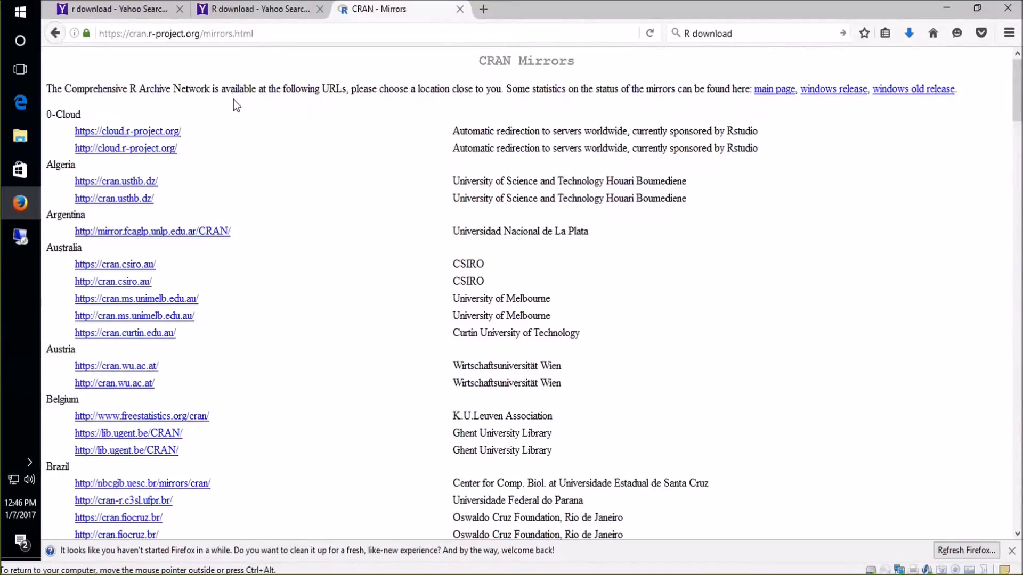
{"action": "scroll", "coordinate": [140, 366], "scroll_direction": "down", "scroll_amount": 20}
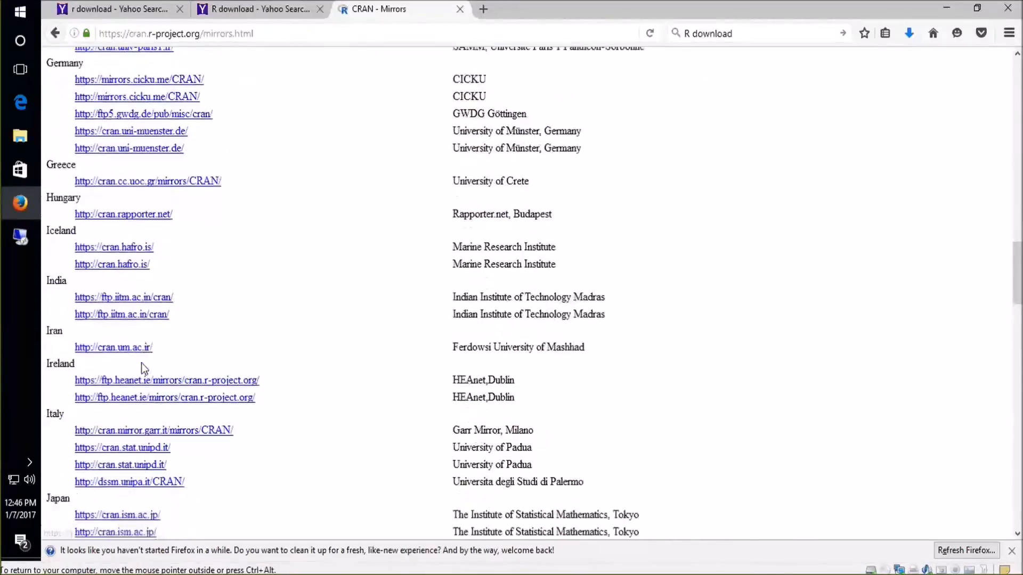
{"action": "scroll", "coordinate": [142, 368], "scroll_direction": "down", "scroll_amount": 20}
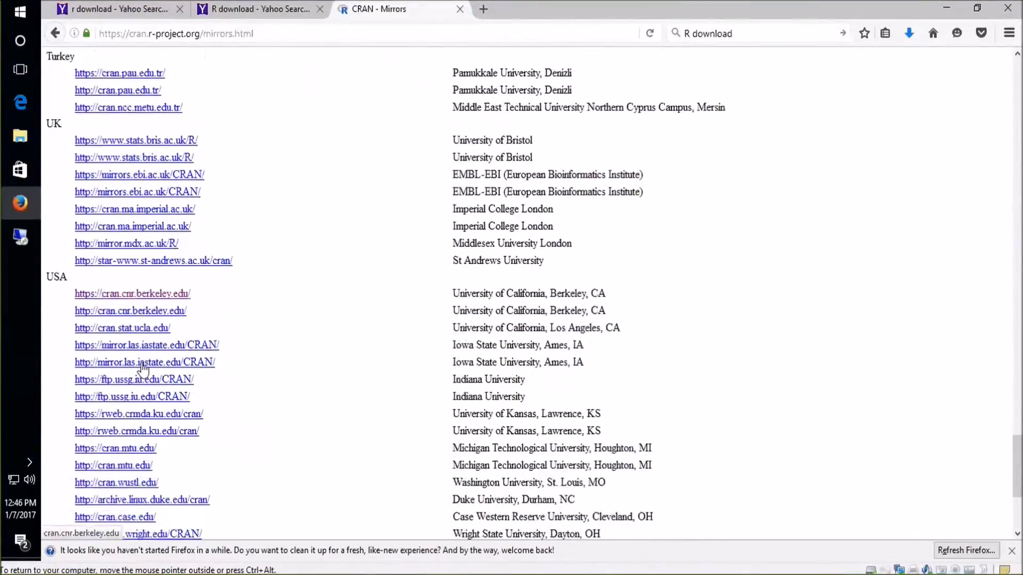
{"action": "left_click", "coordinate": [164, 182]}
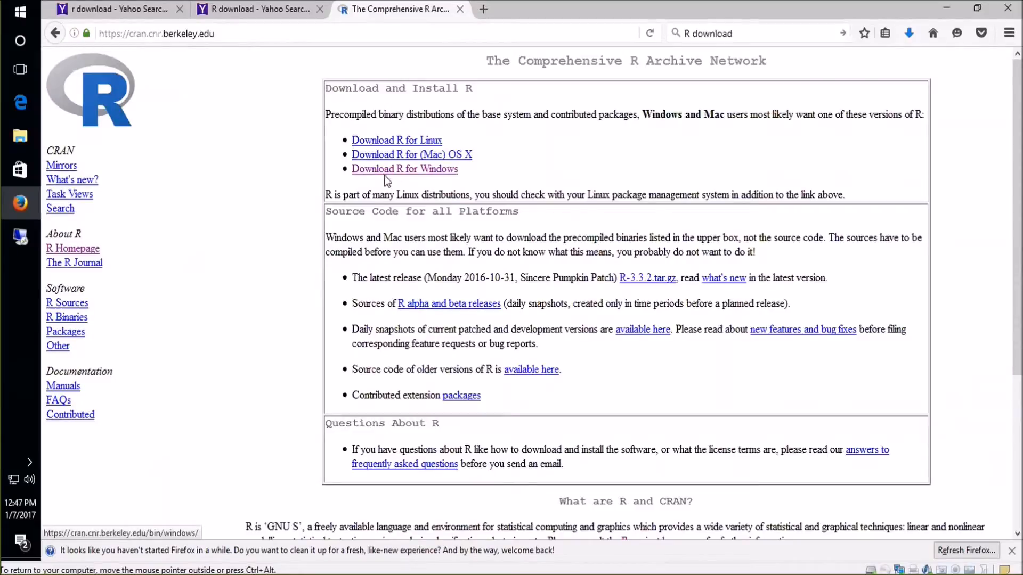
{"action": "left_click", "coordinate": [432, 171]}
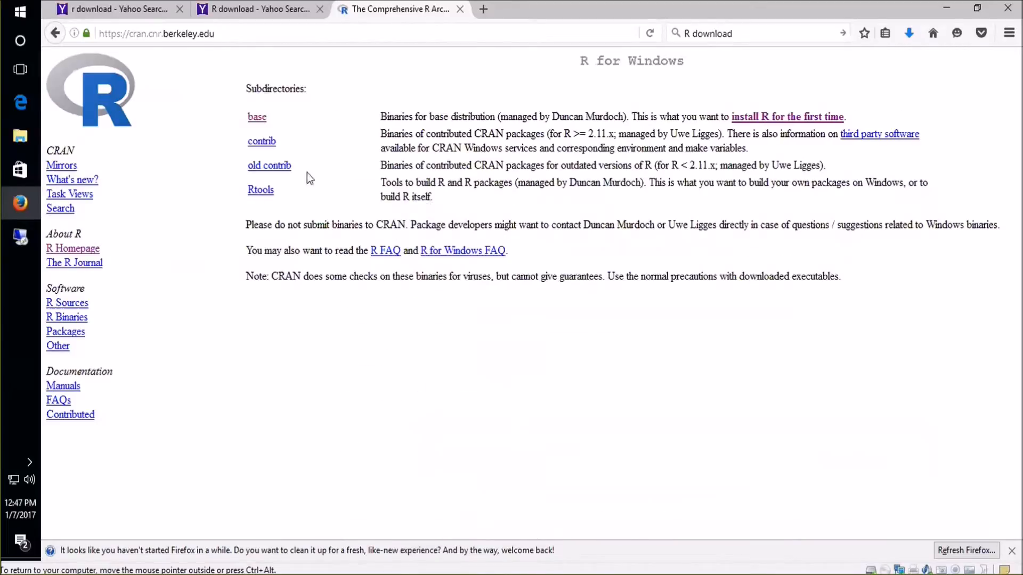
{"action": "left_click", "coordinate": [257, 118]}
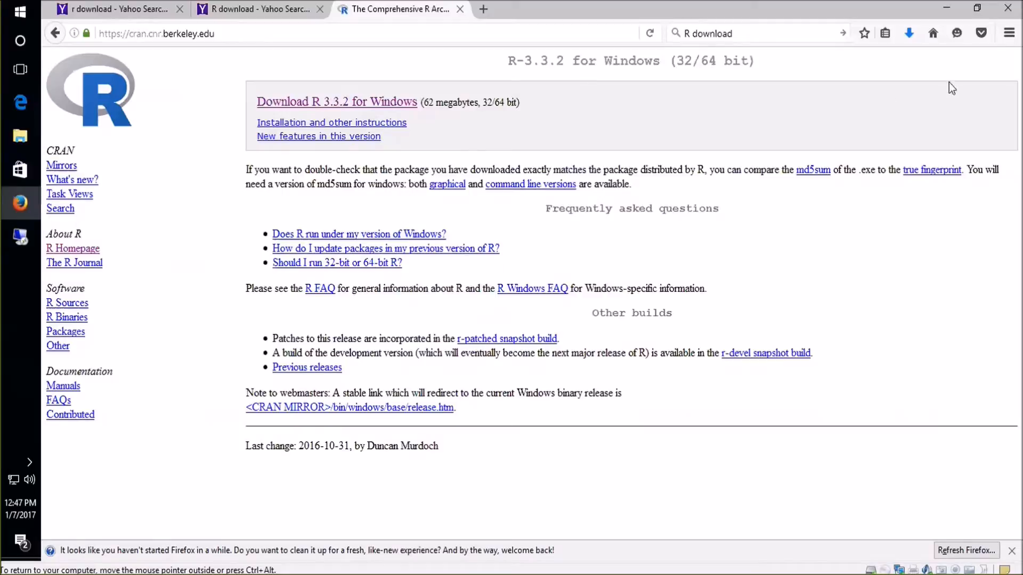
- Run the downloaded R-3.3.2-win.exe installer, allow it to make changes, and accept English as the setup language
{"action": "left_click", "coordinate": [904, 33]}
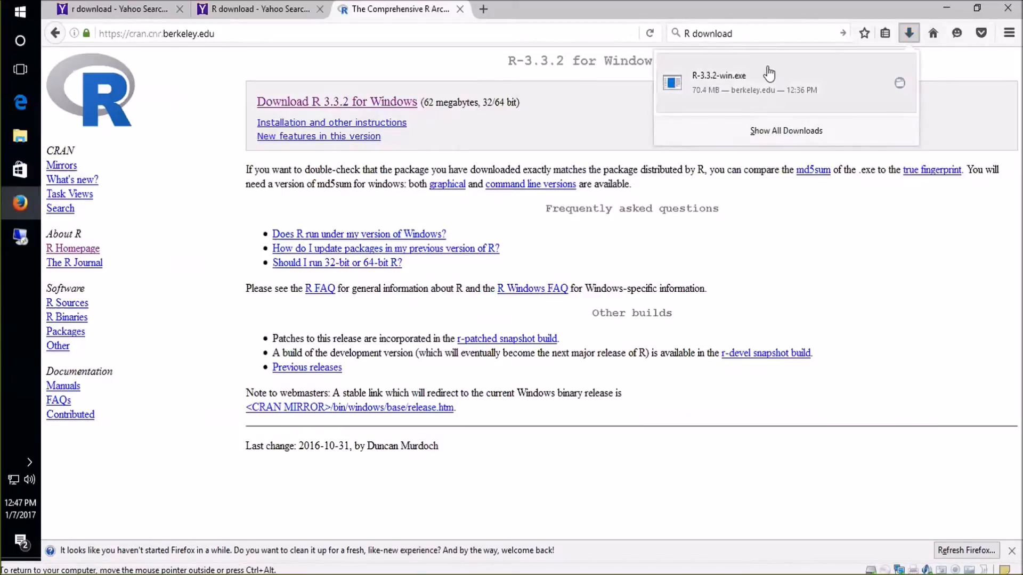
{"action": "left_click", "coordinate": [713, 84]}
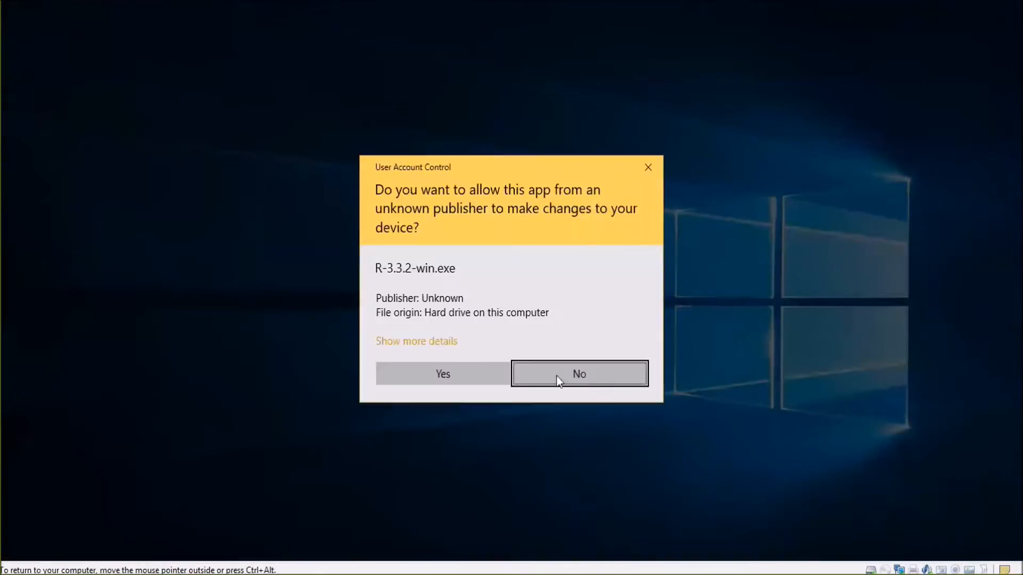
{"action": "left_click", "coordinate": [440, 375]}
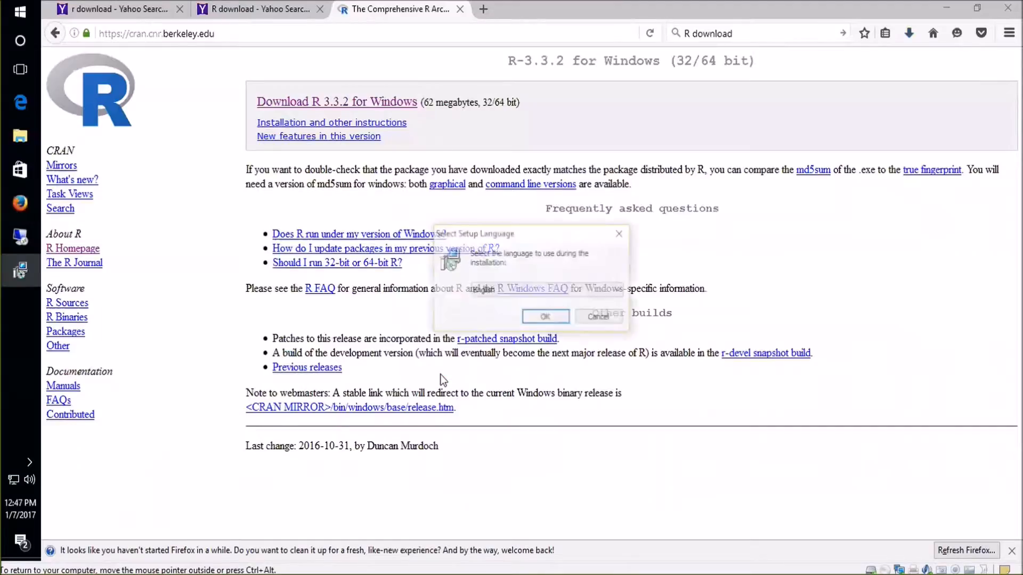
{"action": "left_click", "coordinate": [542, 320]}
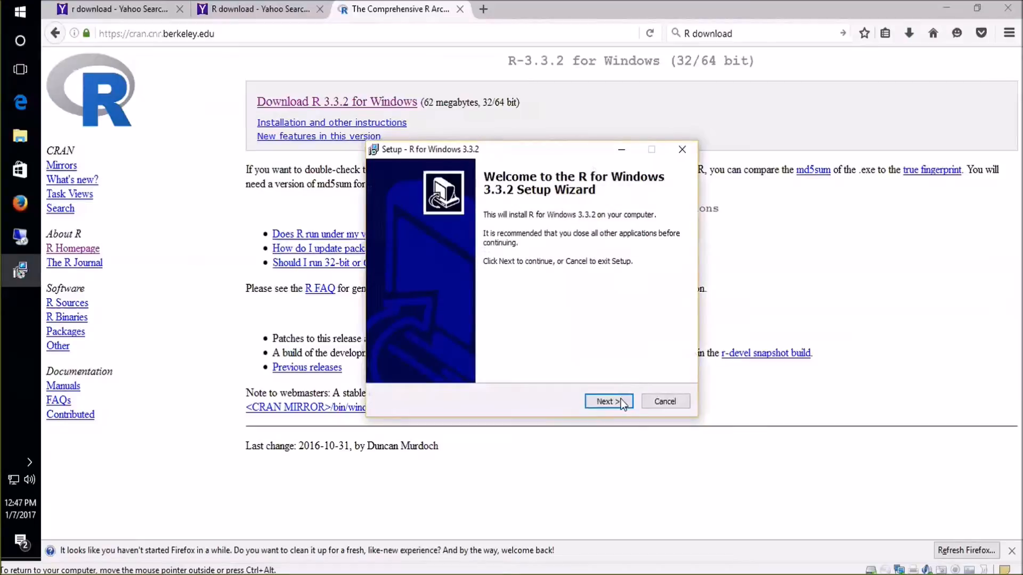
- Install R for Windows 3.3.2 in C:\Program Files\R\R-3.3.2 with the default components, startup options, Start Menu folder and additional tasks, and exit Setup
{"action": "left_click", "coordinate": [621, 401]}
{"action": "left_click", "coordinate": [606, 401]}
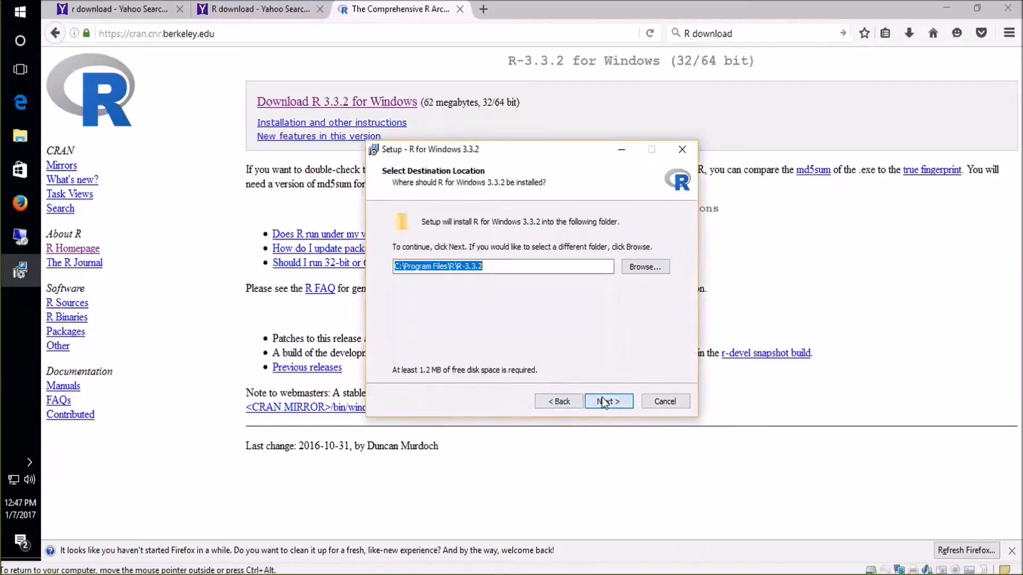
{"action": "left_click", "coordinate": [604, 402]}
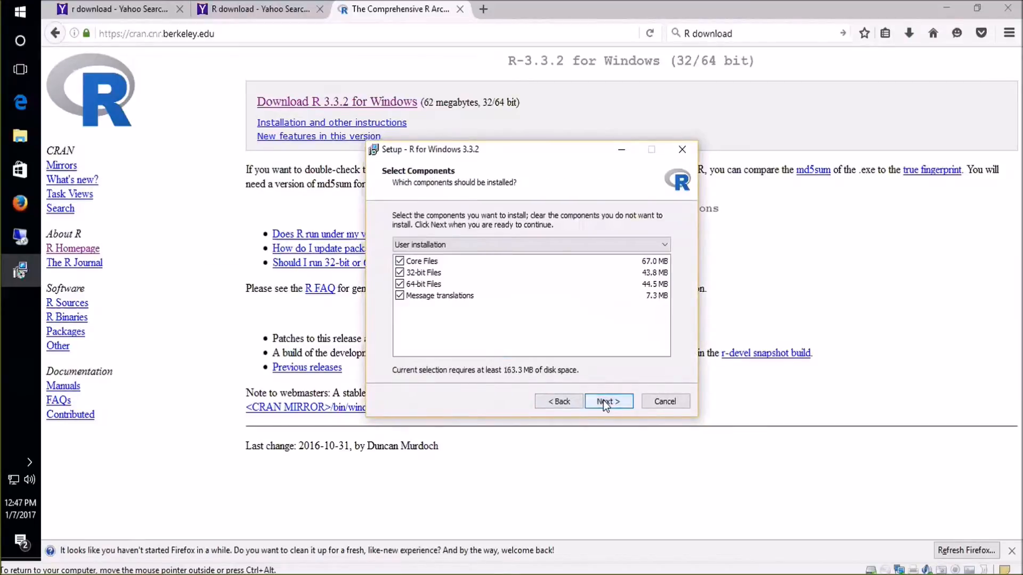
{"action": "left_click", "coordinate": [603, 401]}
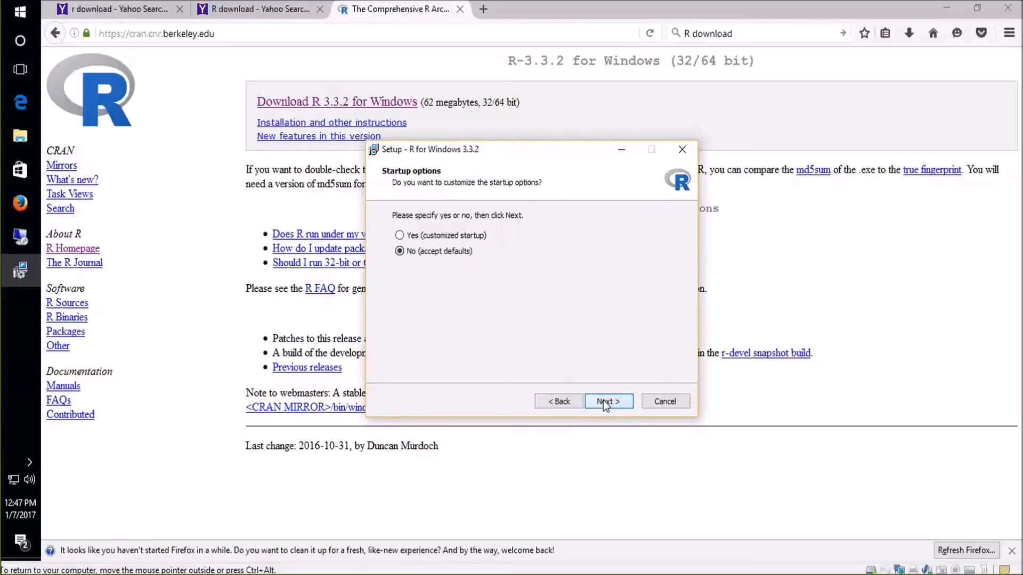
{"action": "left_click", "coordinate": [603, 400]}
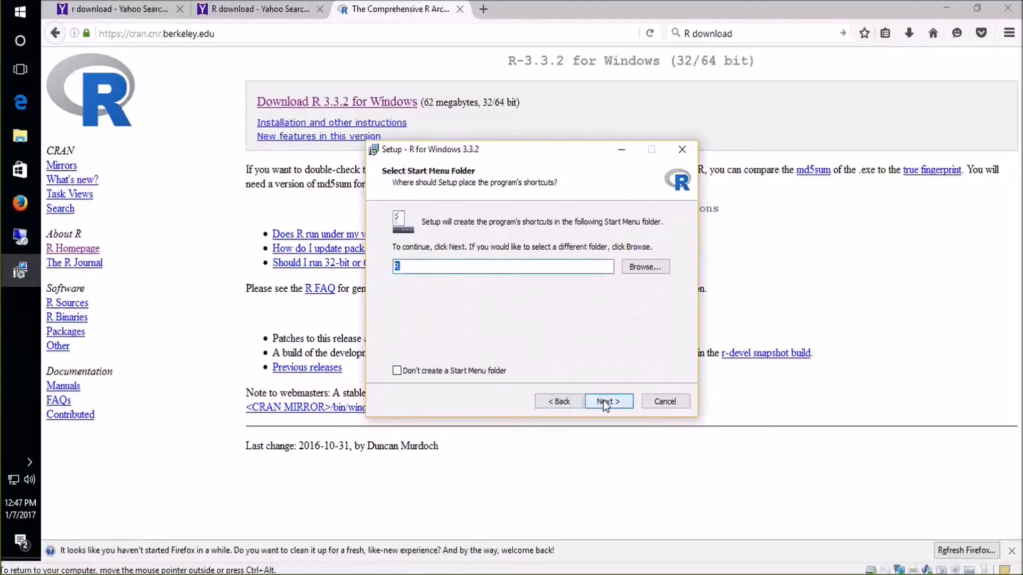
{"action": "left_click", "coordinate": [603, 400]}
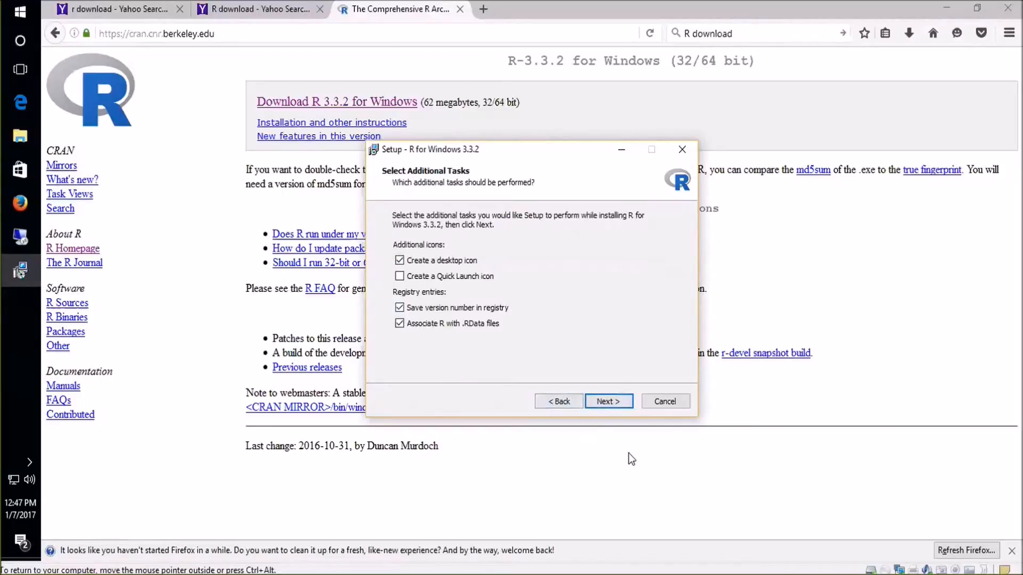
{"action": "left_click", "coordinate": [615, 402]}
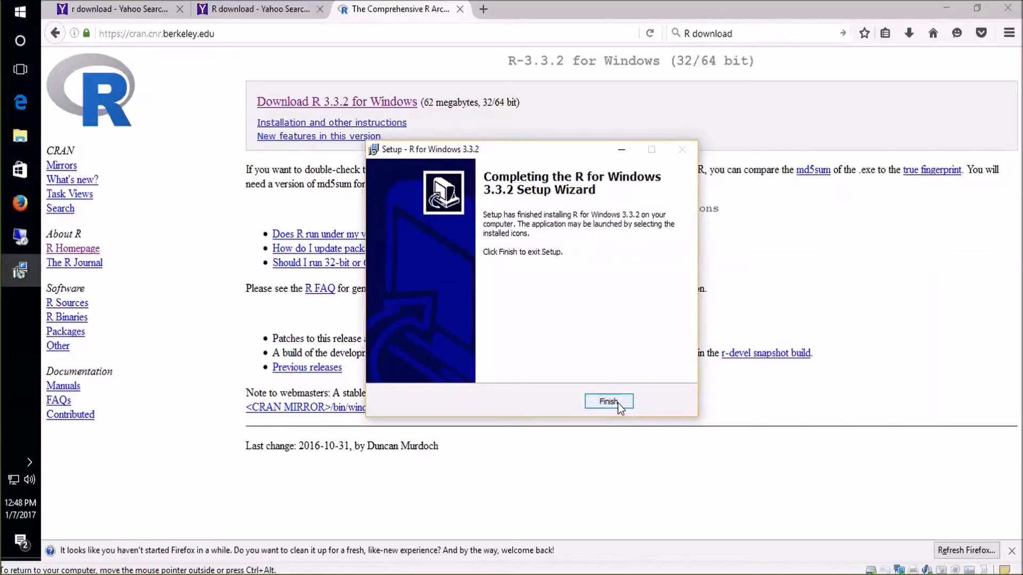
{"action": "left_click", "coordinate": [609, 402]}
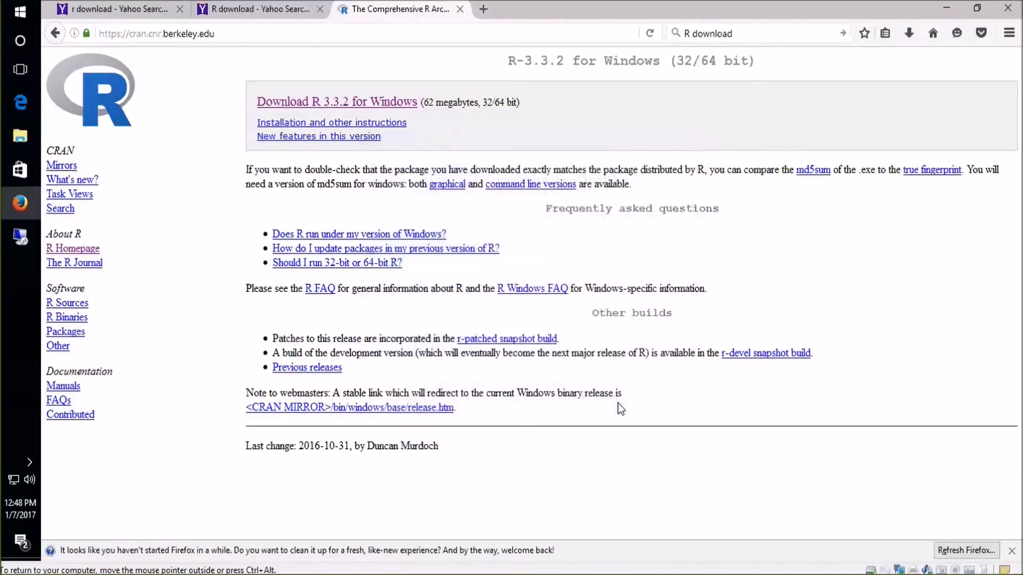
- Launch R x64 3.3.2 to check the installation, and close it again
{"action": "left_click", "coordinate": [16, 14]}
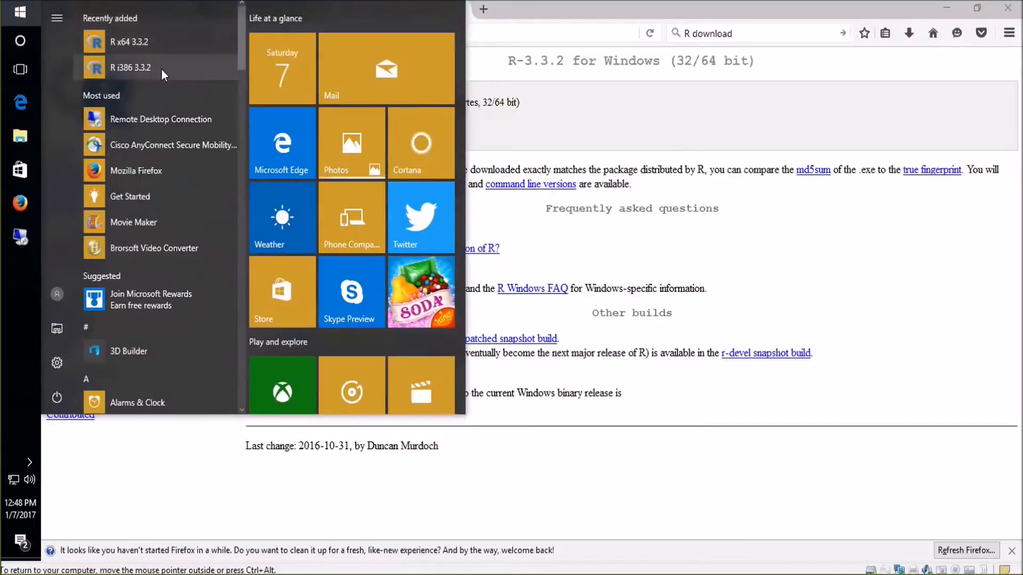
{"action": "left_click", "coordinate": [130, 41]}
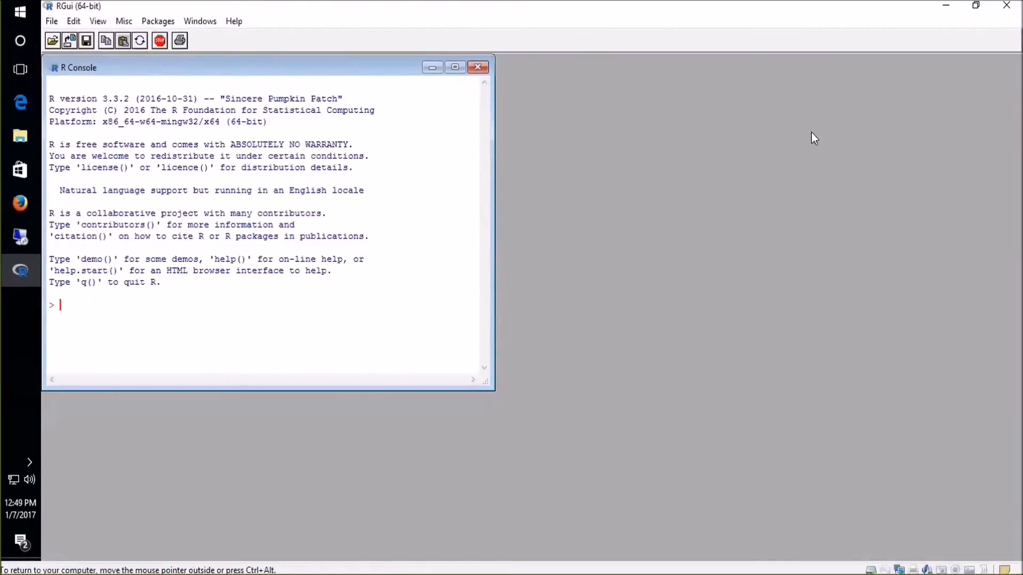
{"action": "left_click", "coordinate": [1007, 6]}
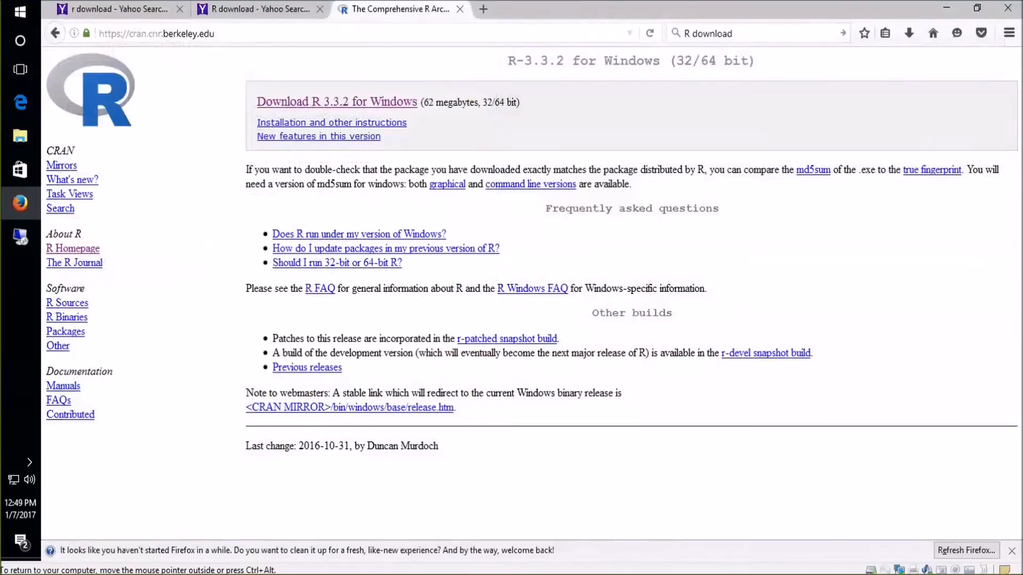
- Search the web for "r studio download" and open the RStudio product page on rstudio.com
{"action": "left_click", "coordinate": [692, 33]}
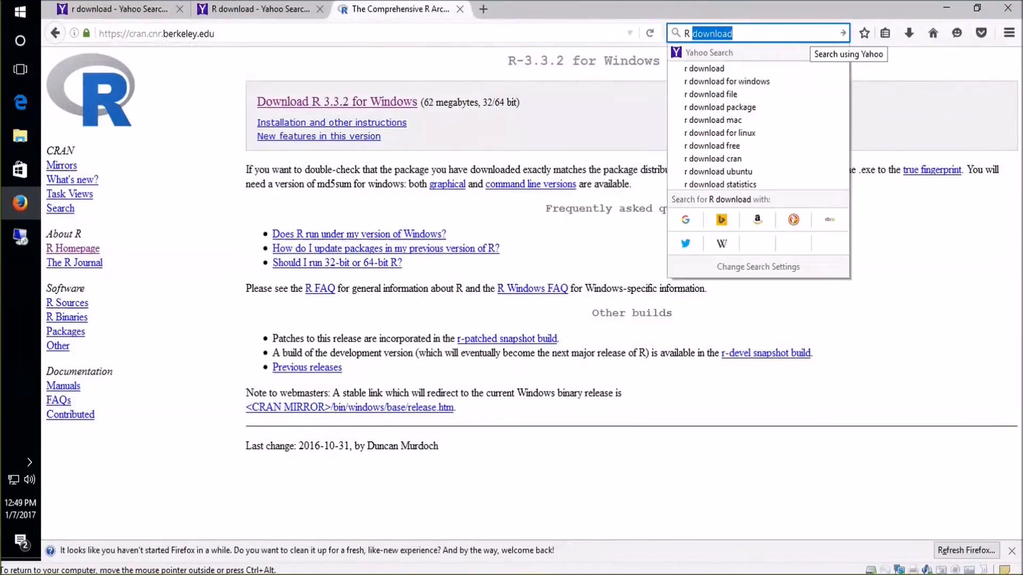
{"action": "type", "text": "Studio"}
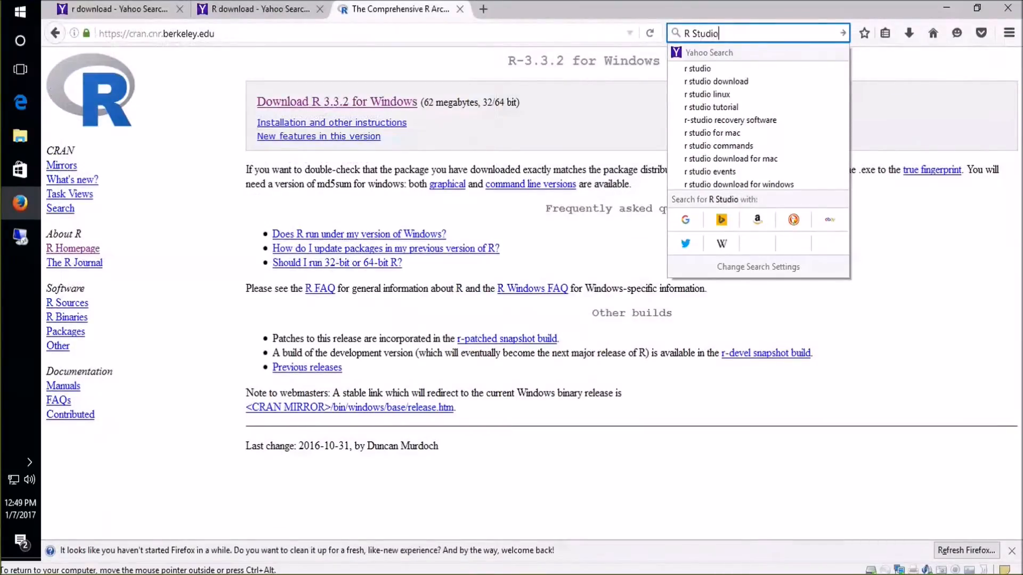
{"action": "left_click", "coordinate": [765, 83]}
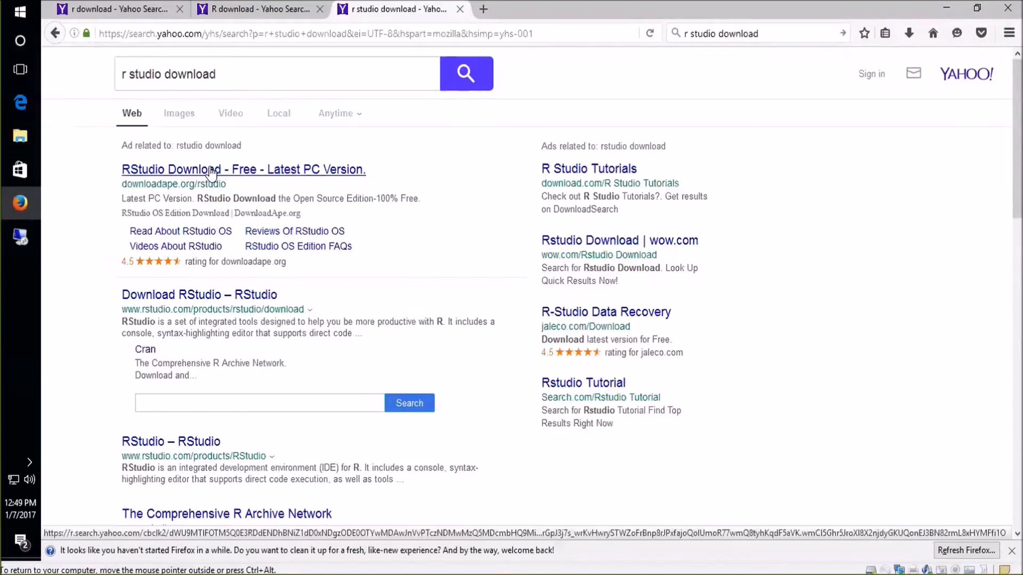
{"action": "left_click", "coordinate": [198, 444]}
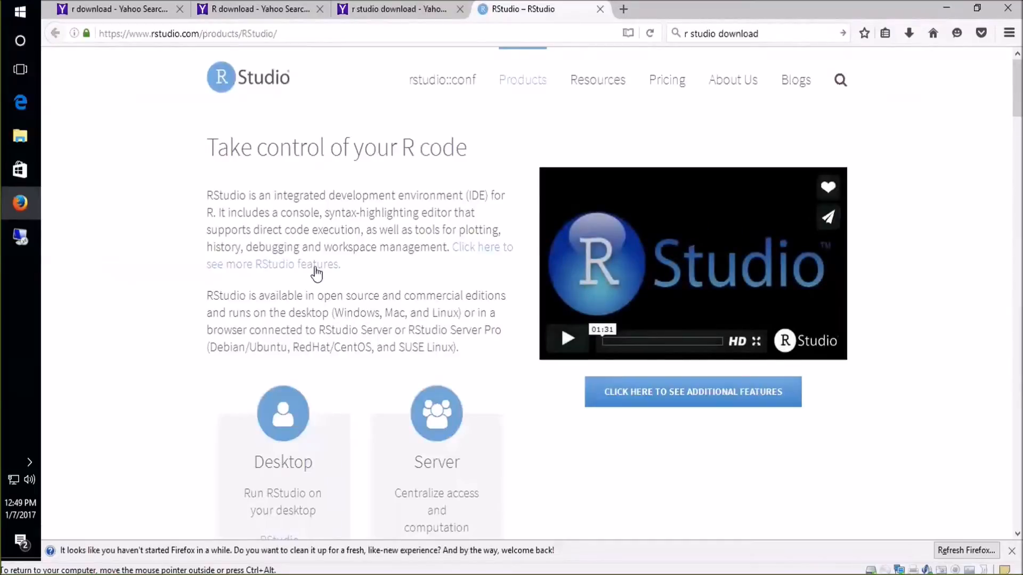
- Open the download page for the free RStudio Desktop Open Source Edition and look over the version comparison
{"action": "scroll", "coordinate": [317, 325], "scroll_direction": "down", "scroll_amount": 2}
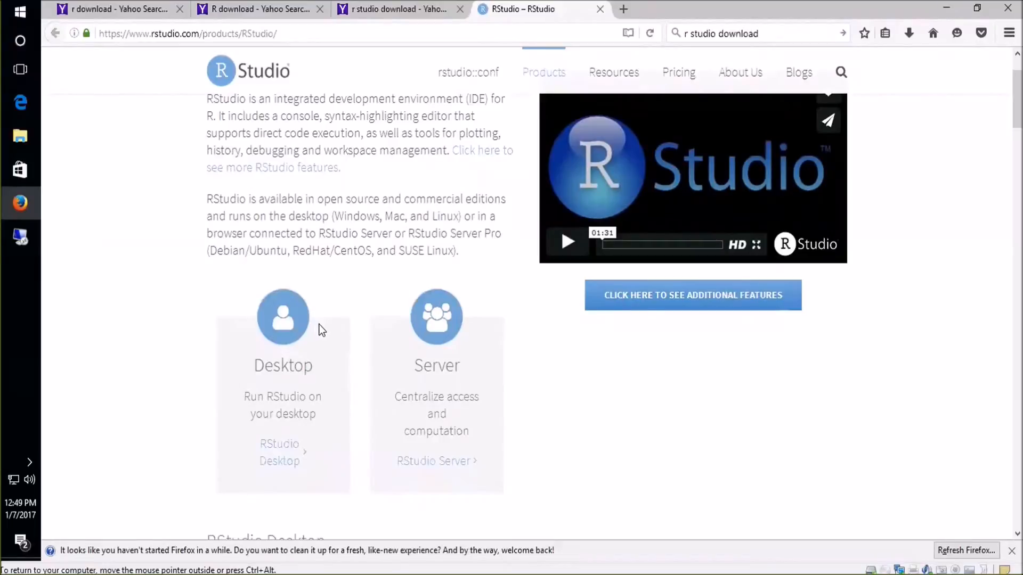
{"action": "left_click", "coordinate": [287, 315]}
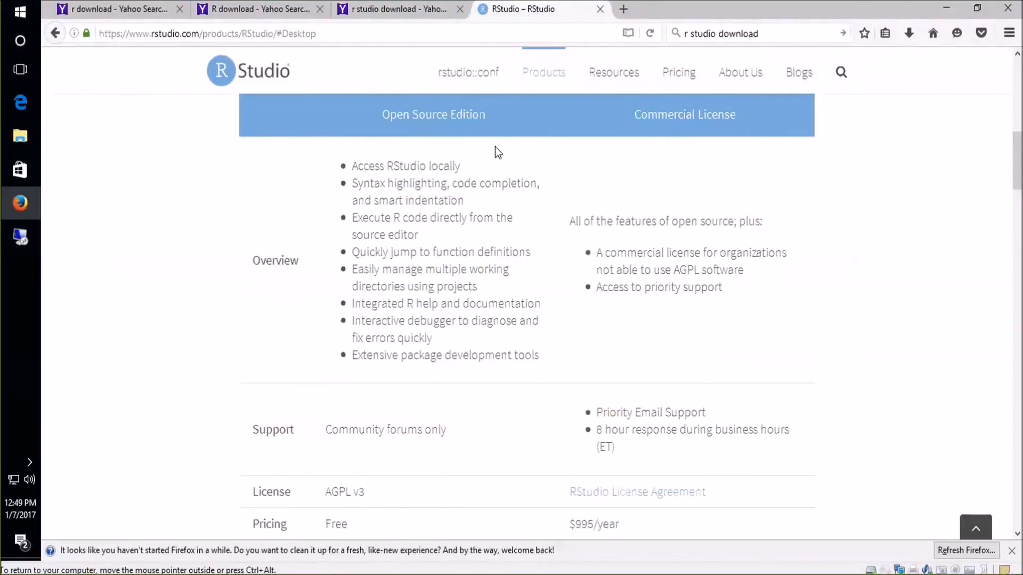
{"action": "scroll", "coordinate": [526, 314], "scroll_direction": "down", "scroll_amount": 3}
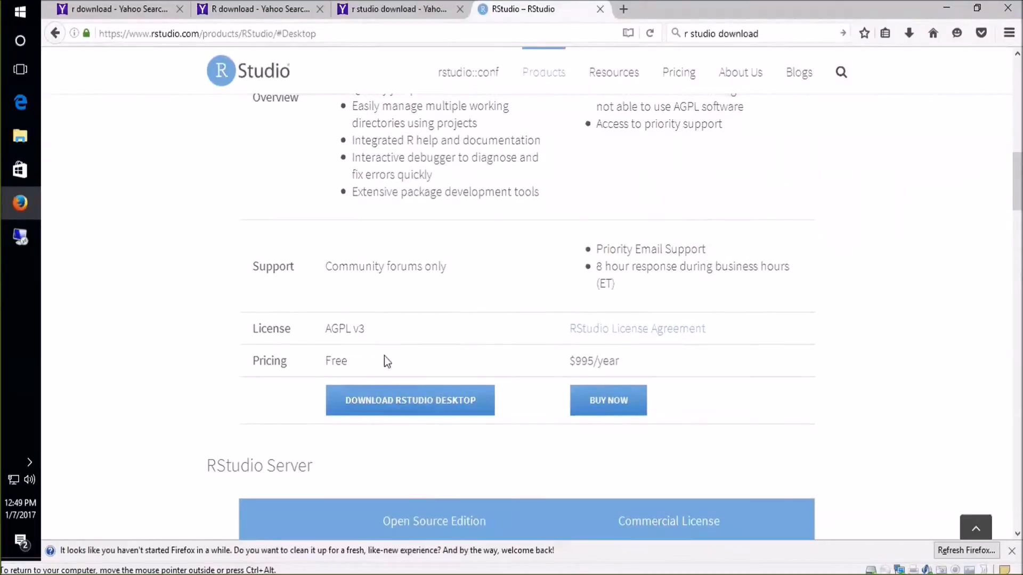
{"action": "left_click", "coordinate": [400, 403]}
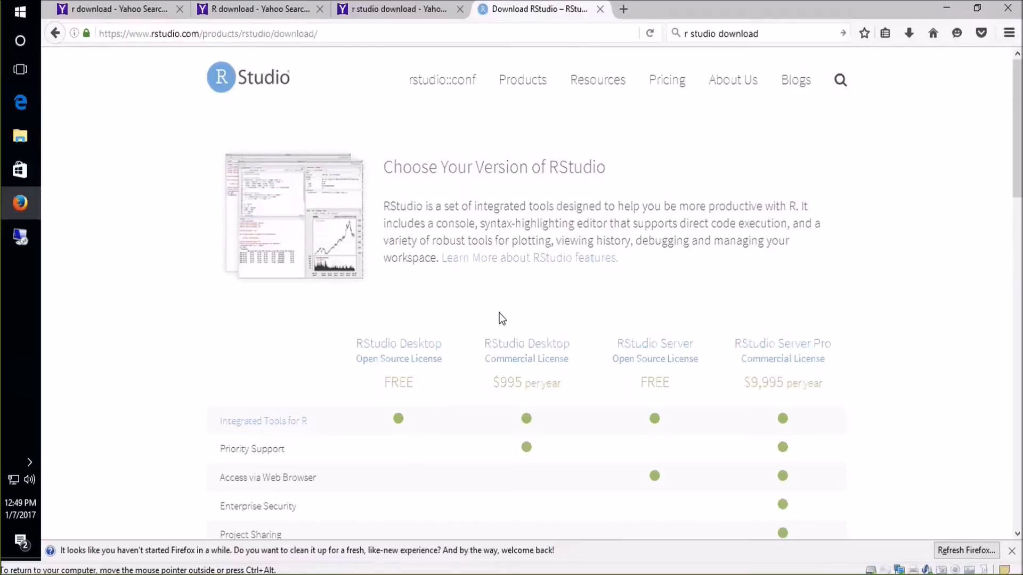
{"action": "scroll", "coordinate": [500, 313], "scroll_direction": "down", "scroll_amount": 7}
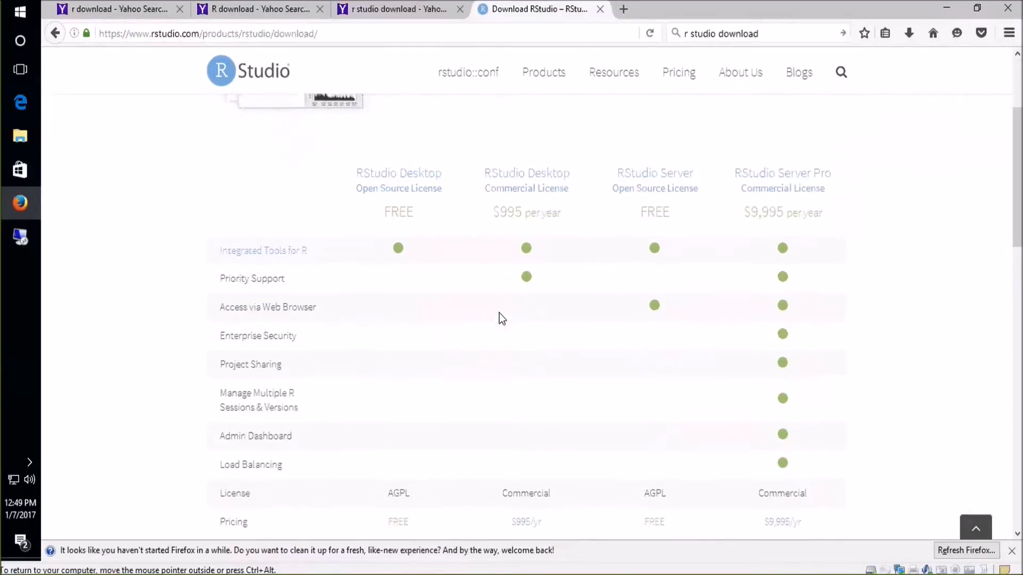
{"action": "scroll", "coordinate": [500, 318], "scroll_direction": "up", "scroll_amount": 6}
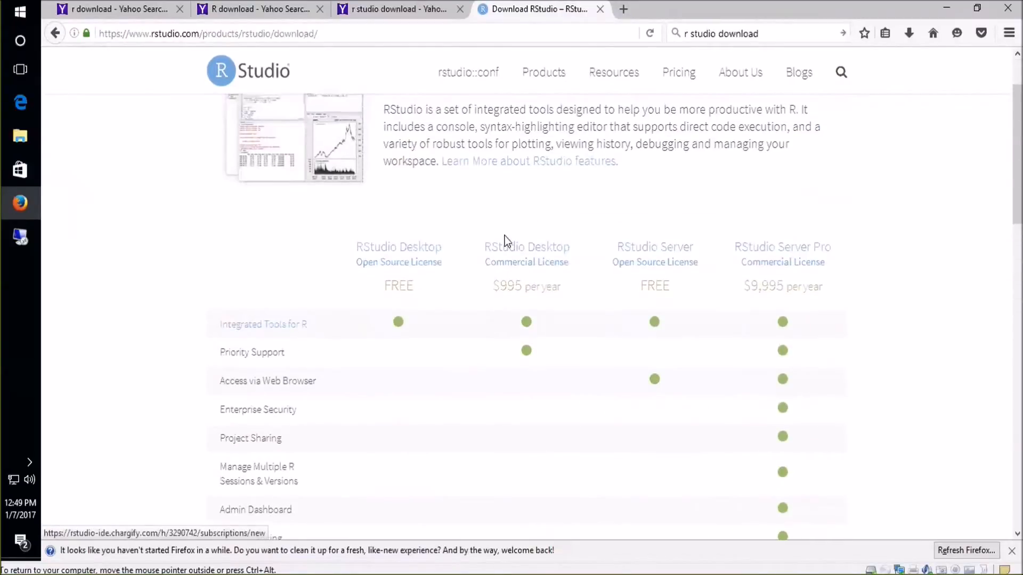
- Download the RStudio 1.0.136 installer for Windows Vista/7/8/10 from the free RStudio Desktop section and save the file
{"action": "scroll", "coordinate": [449, 328], "scroll_direction": "down", "scroll_amount": 5}
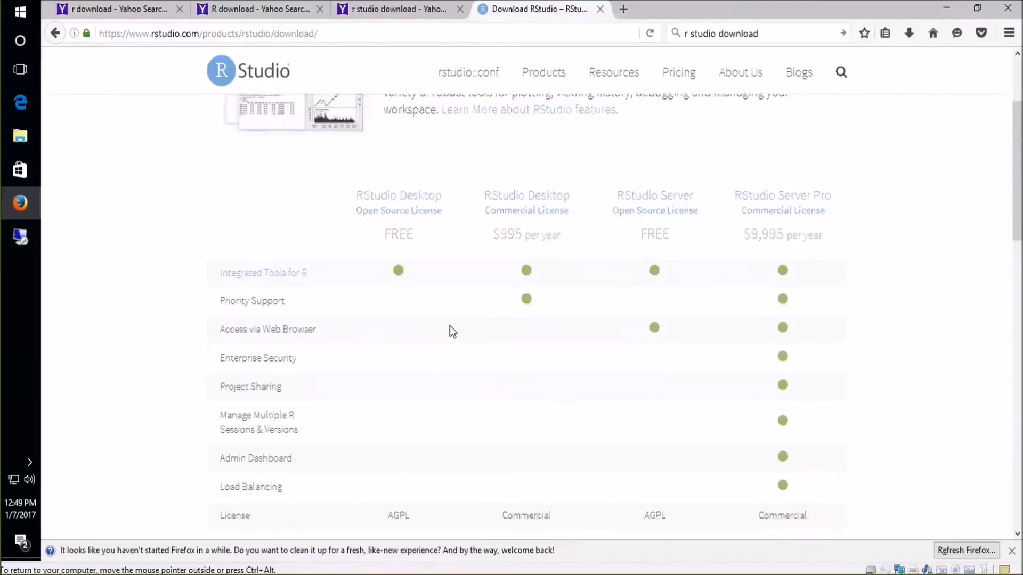
{"action": "left_click", "coordinate": [405, 314]}
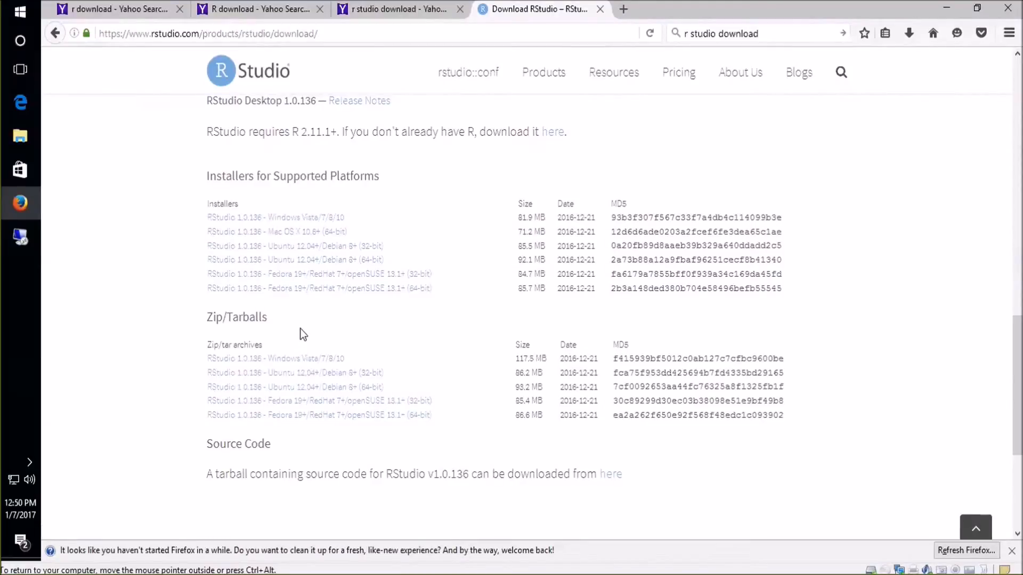
{"action": "left_click", "coordinate": [292, 219]}
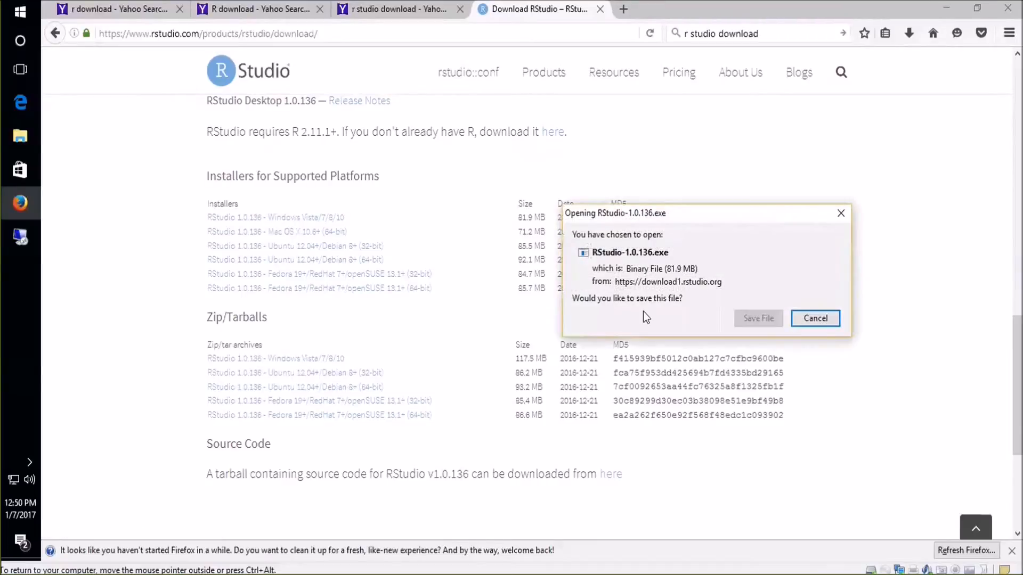
{"action": "left_click", "coordinate": [759, 318]}
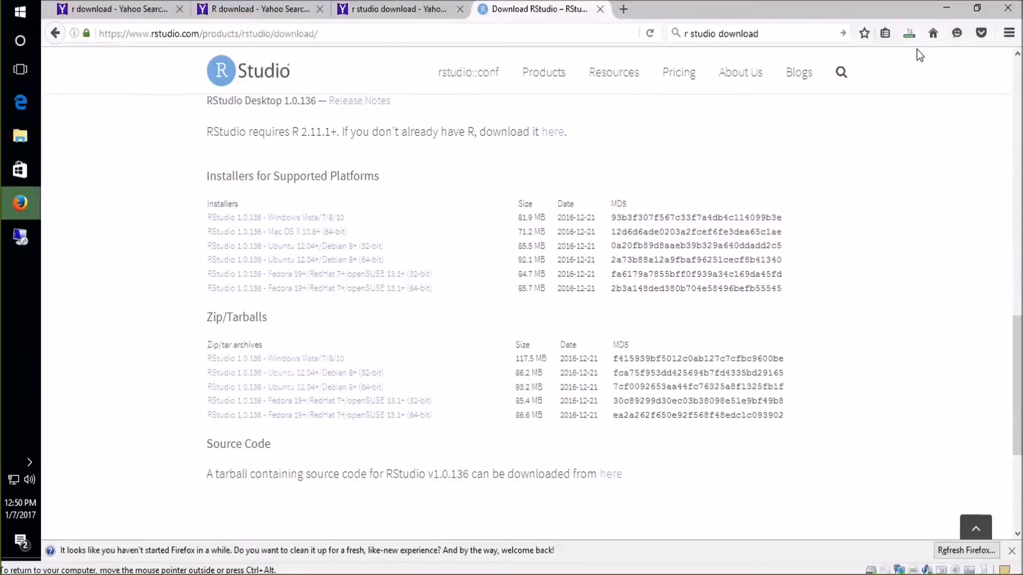
- Run the downloaded RStudio-1.0.136.exe and install RStudio in C:\Program Files\RStudio with the default RStudio Start Menu folder, and exit Setup
{"action": "left_click", "coordinate": [909, 33]}
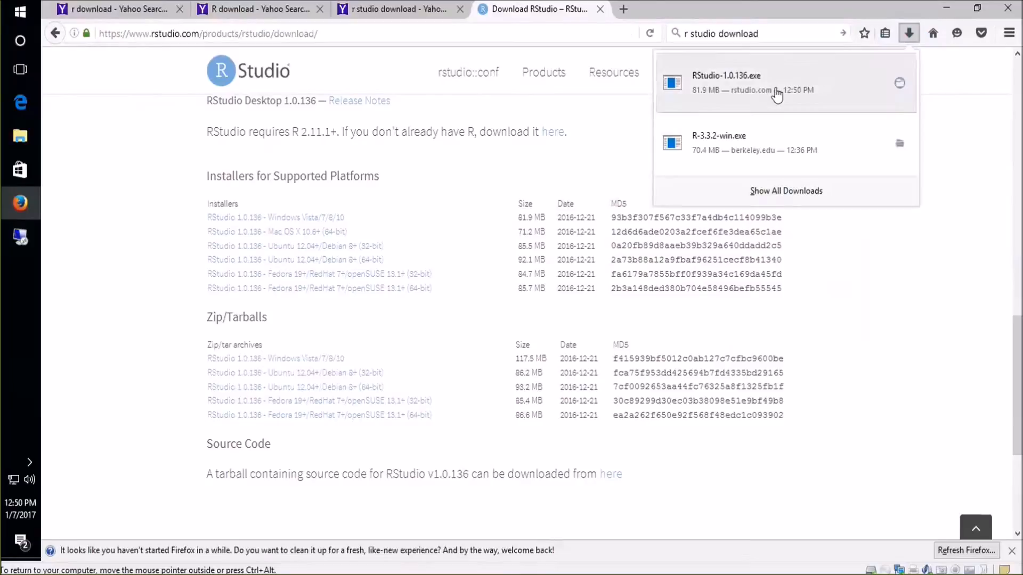
{"action": "left_click", "coordinate": [740, 72]}
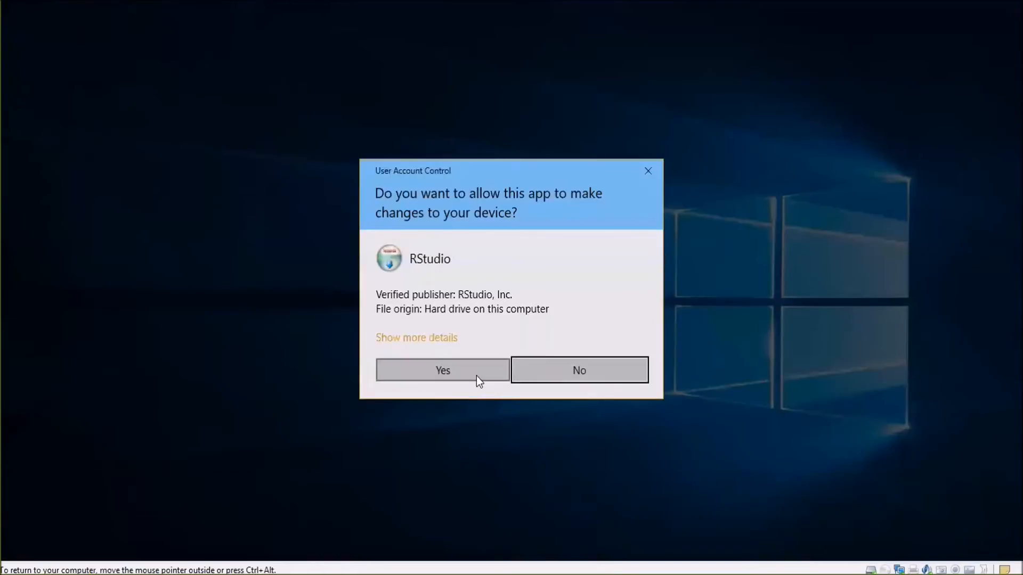
{"action": "left_click", "coordinate": [476, 376]}
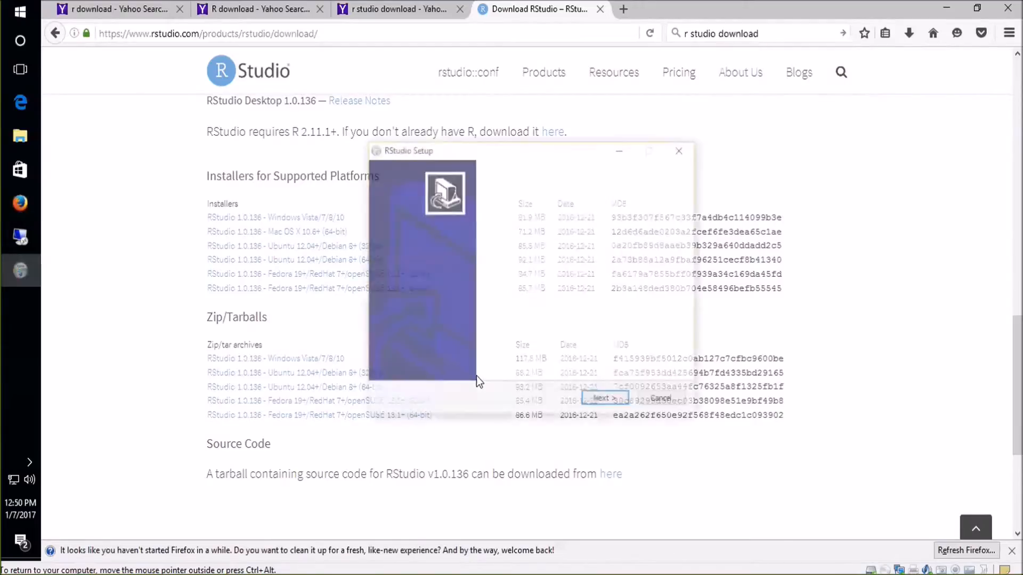
{"action": "left_click", "coordinate": [603, 397]}
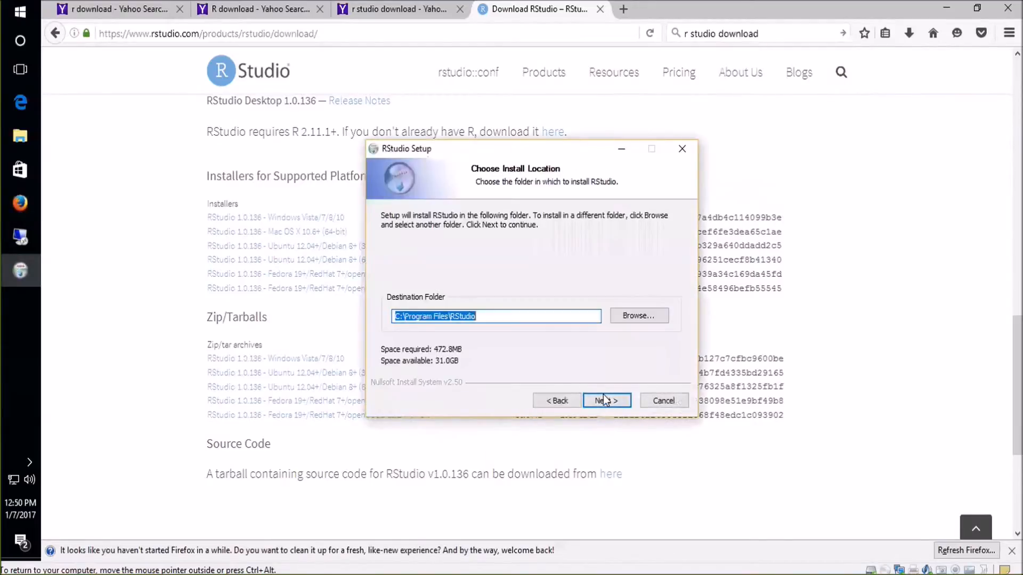
{"action": "left_click", "coordinate": [602, 398]}
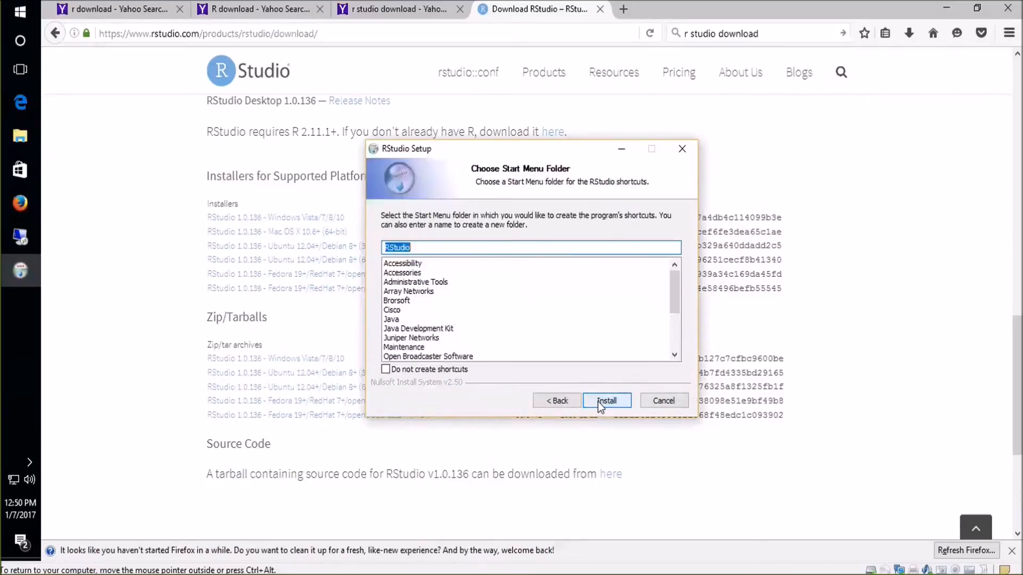
{"action": "left_click", "coordinate": [599, 401]}
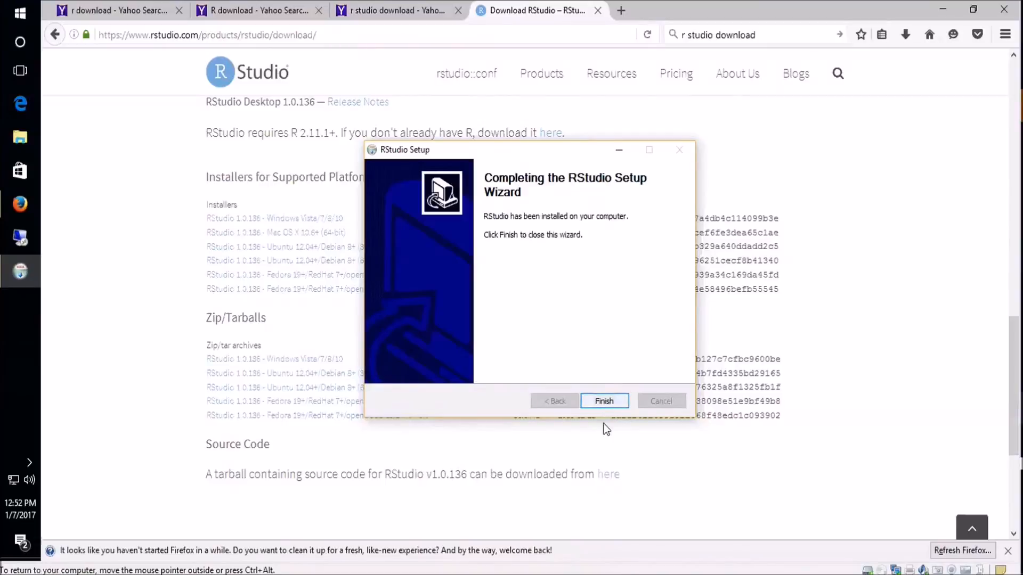
{"action": "left_click", "coordinate": [605, 402]}
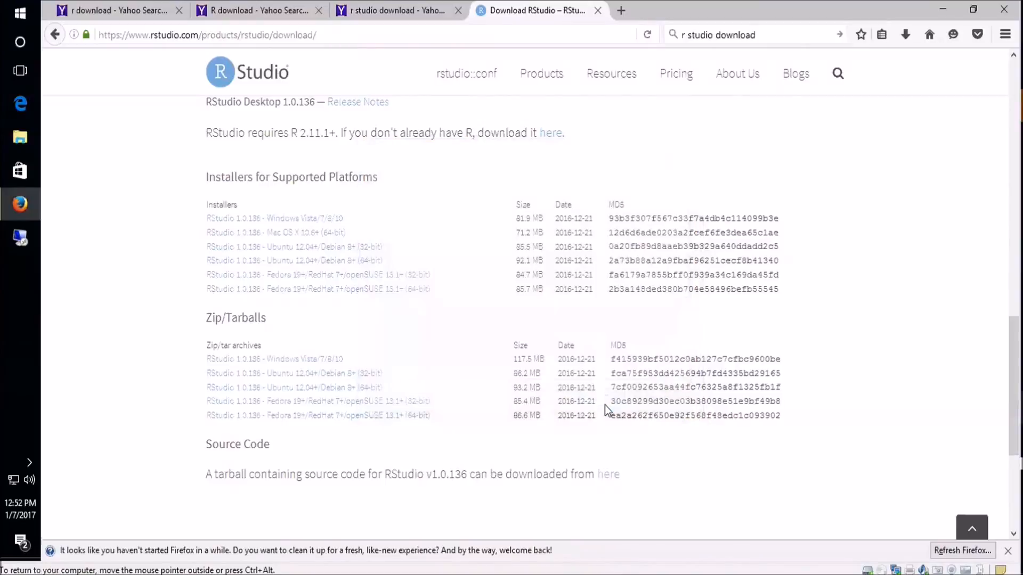
- Launch RStudio, check the R version reported in the console, and maximize the RStudio window
{"action": "left_click", "coordinate": [21, 14]}
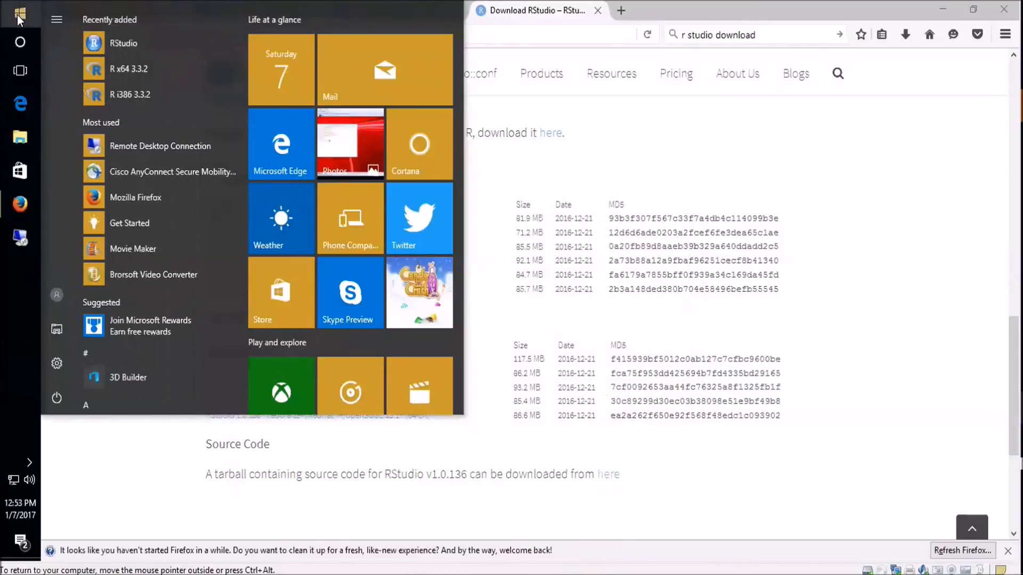
{"action": "left_click", "coordinate": [138, 43]}
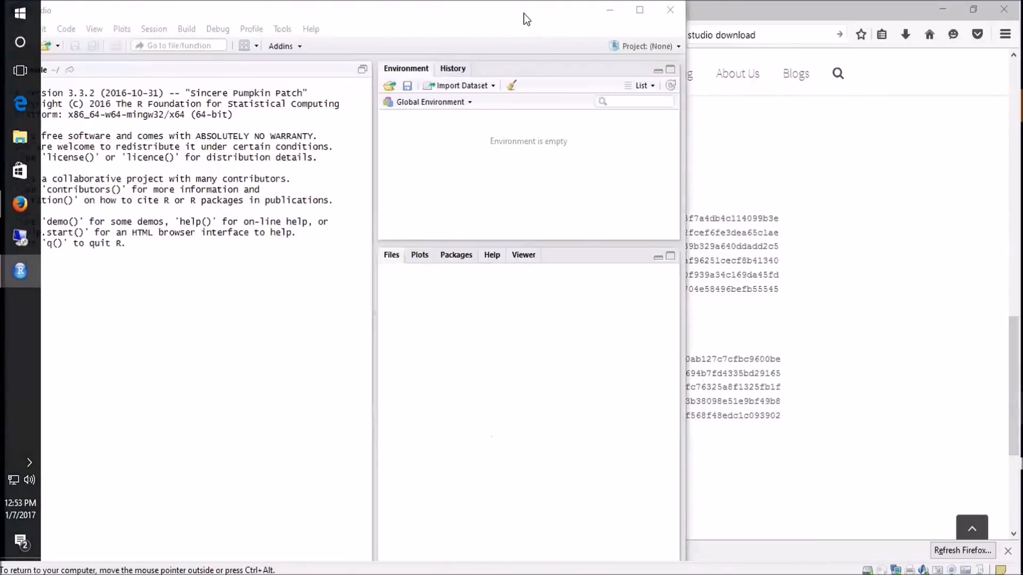
{"action": "left_click_drag", "start_coordinate": [524, 16], "coordinate": [652, 41]}
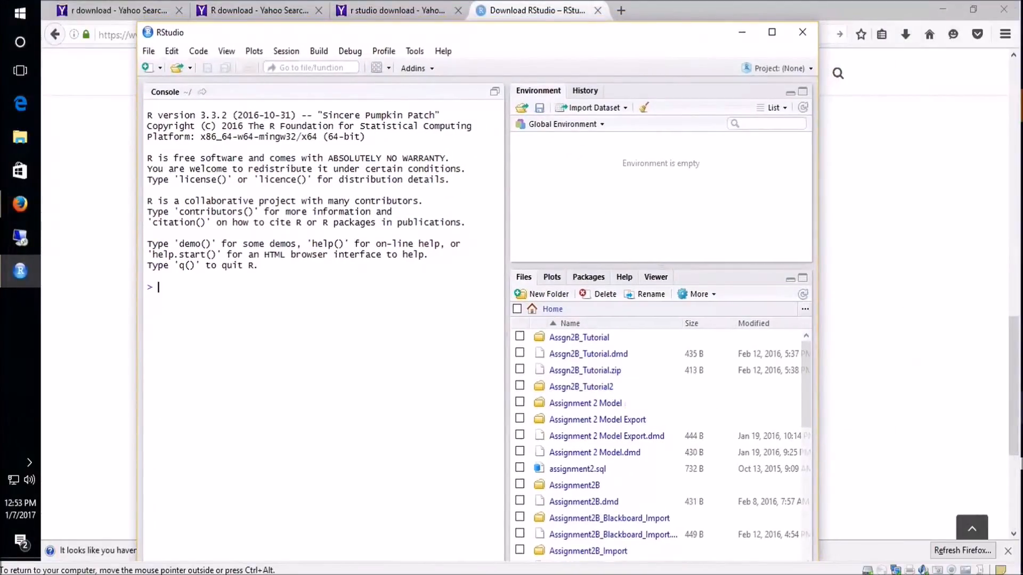
{"action": "left_click_drag", "start_coordinate": [147, 115], "coordinate": [301, 115]}
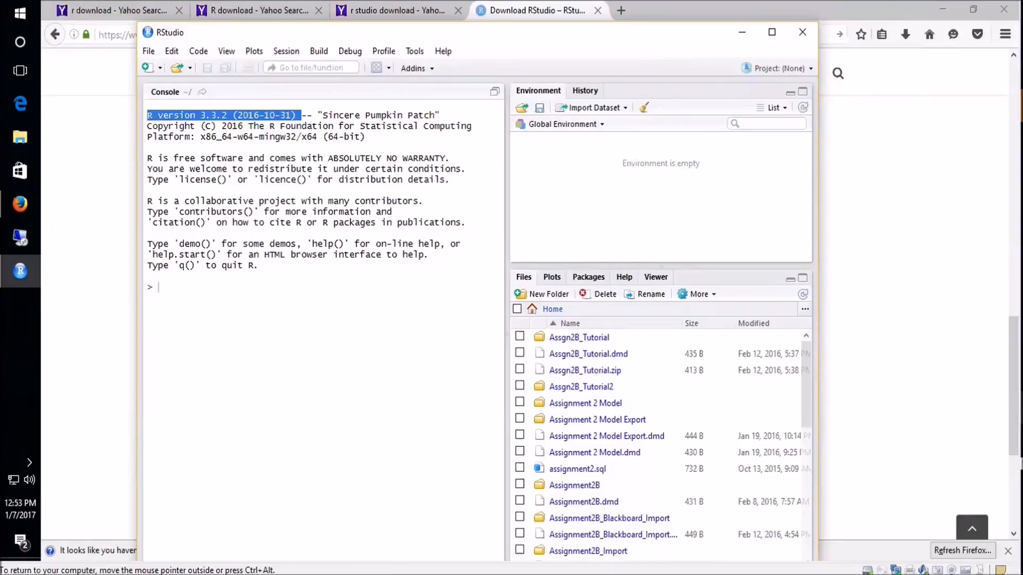
{"action": "left_click", "coordinate": [771, 33]}
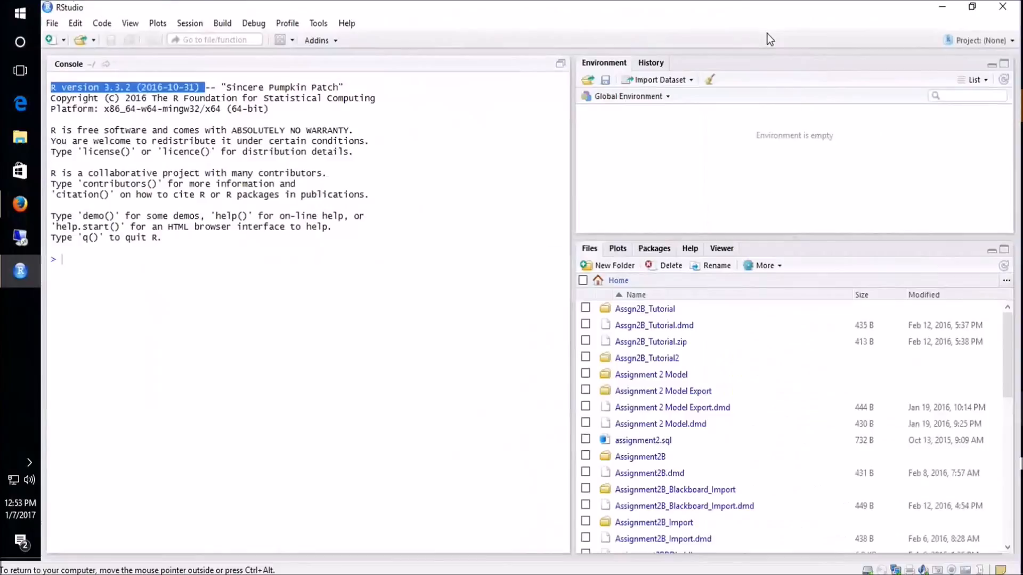